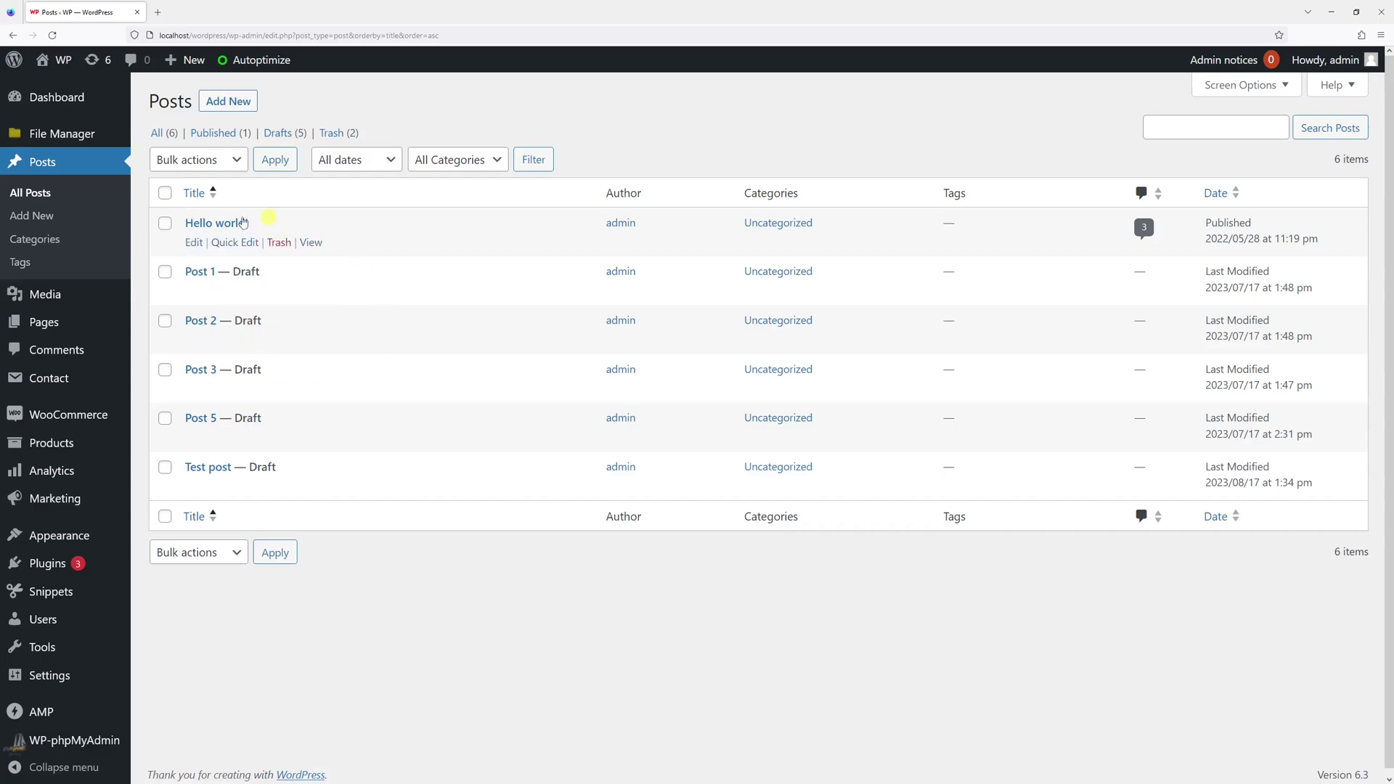
# Open the published 'Hello world!' post from the Posts list for editing
pyautogui.click(193, 241)
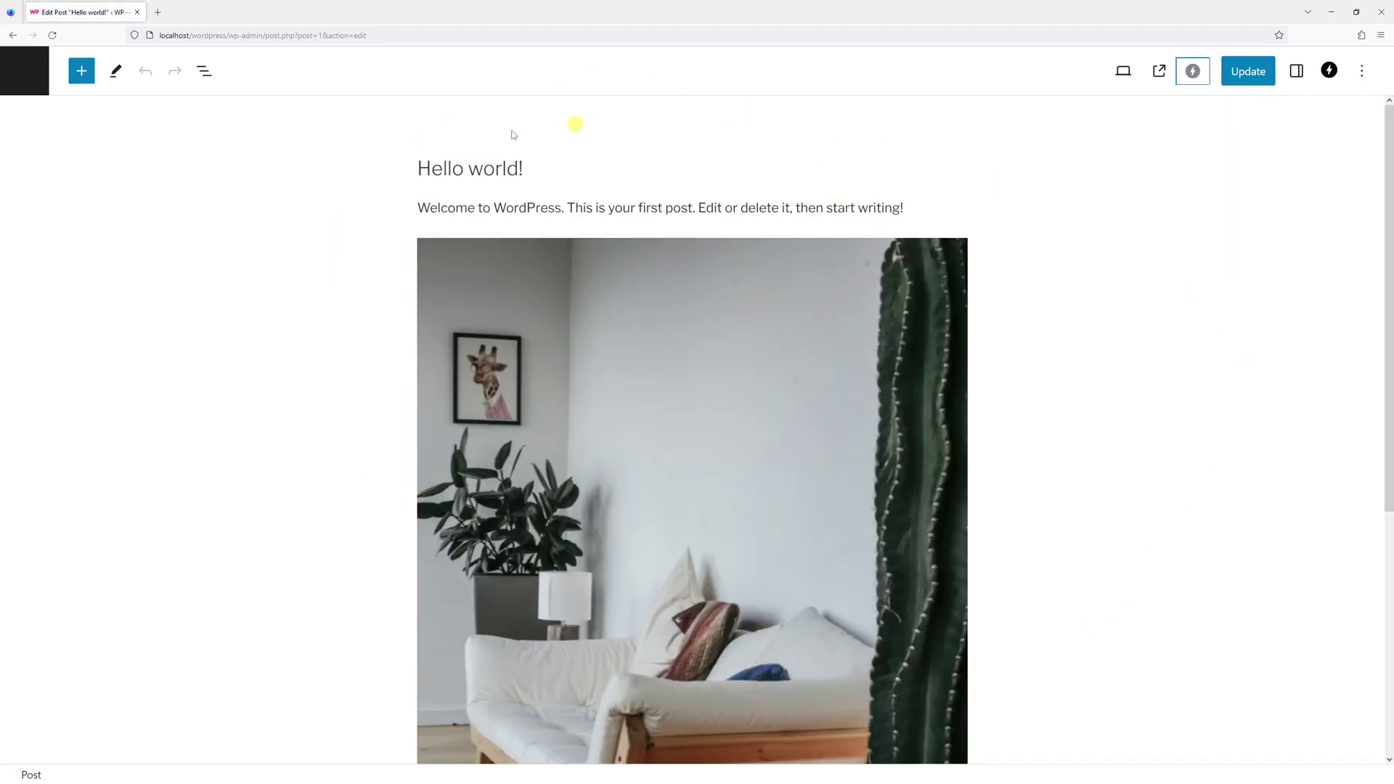
# Switch the welcome paragraph to Edit as HTML and update the Hello world! post
pyautogui.click(883, 210)
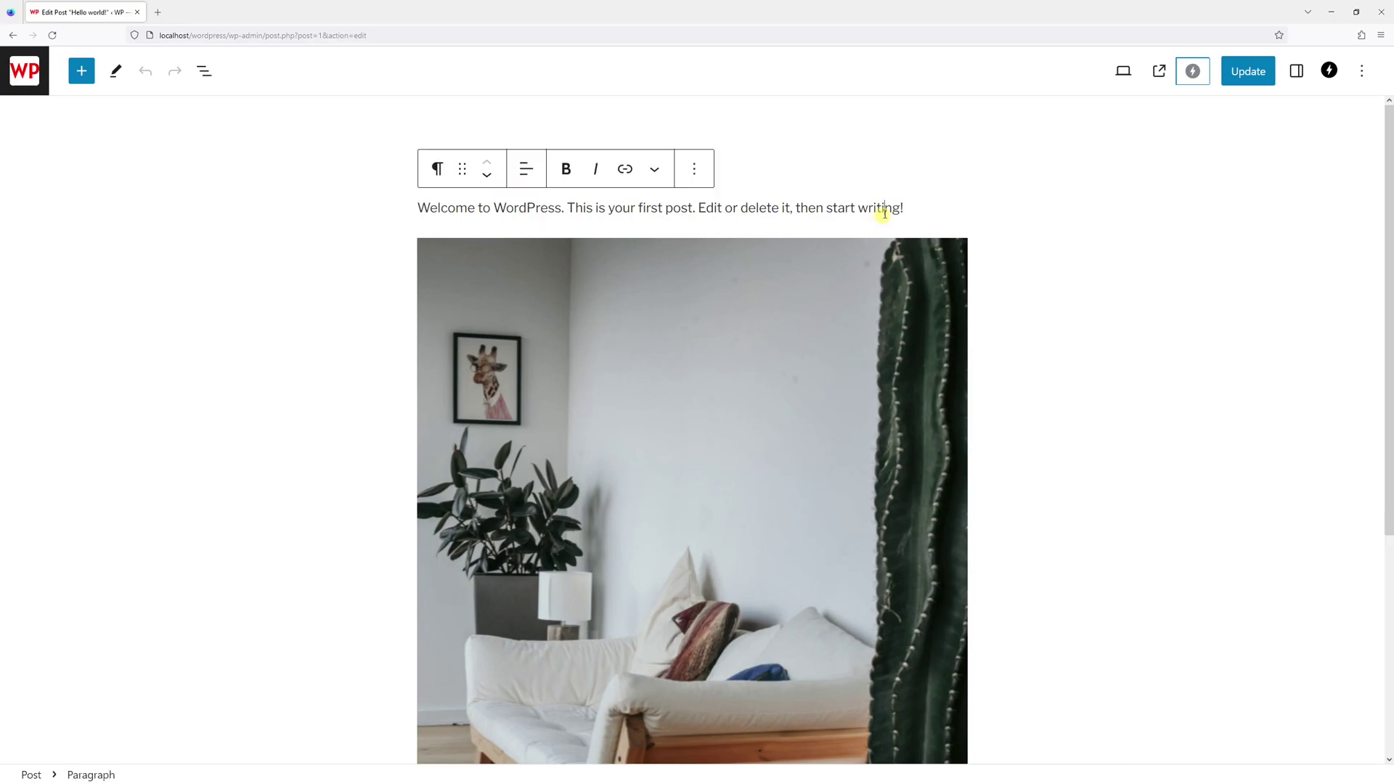
pyautogui.click(1023, 267)
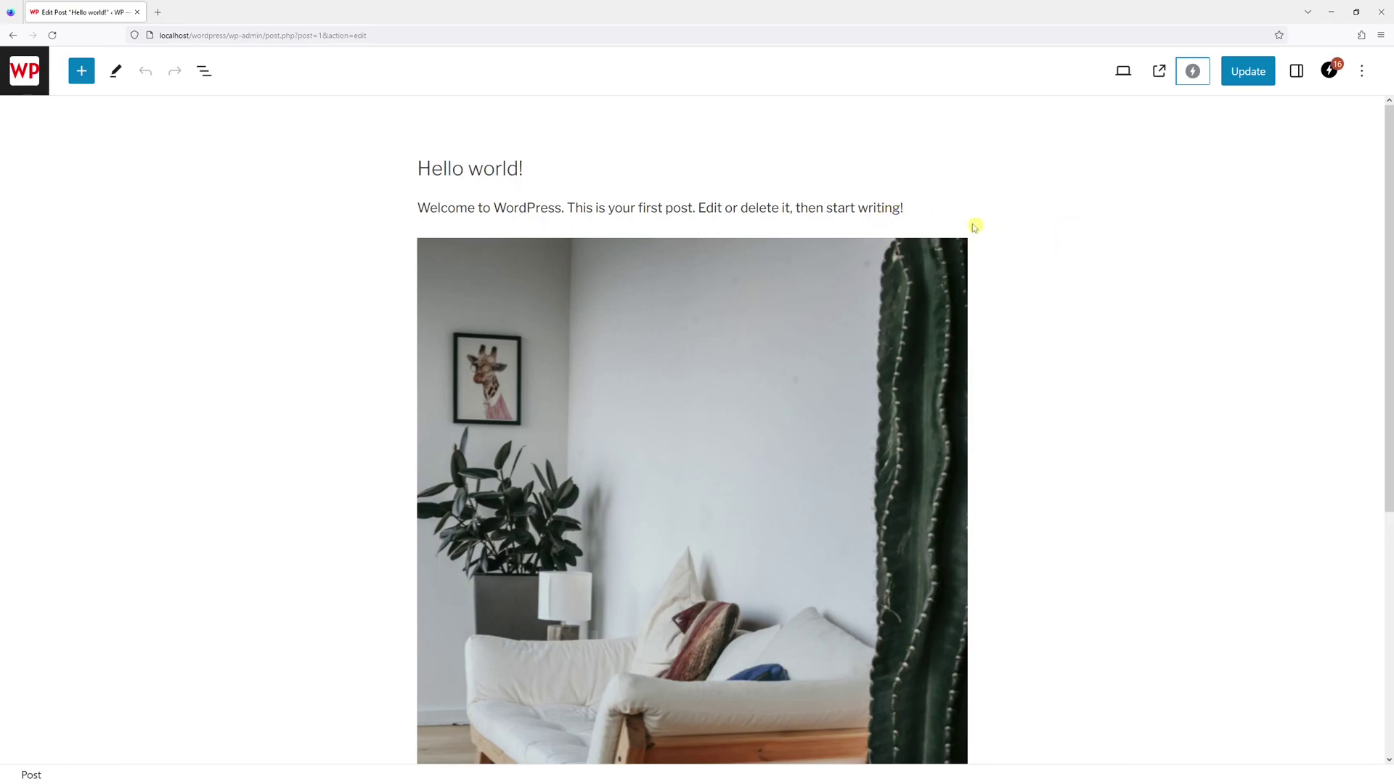
pyautogui.click(903, 208)
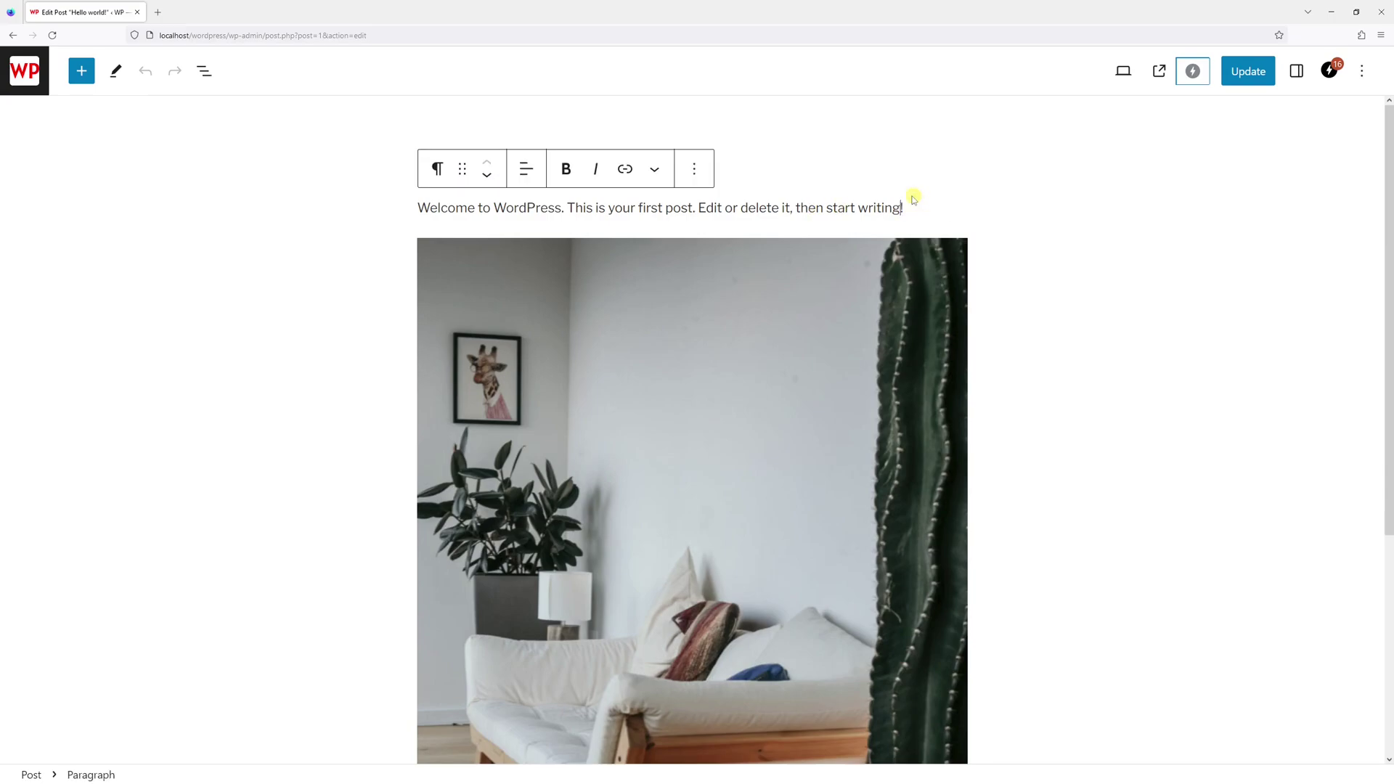
pyautogui.click(694, 169)
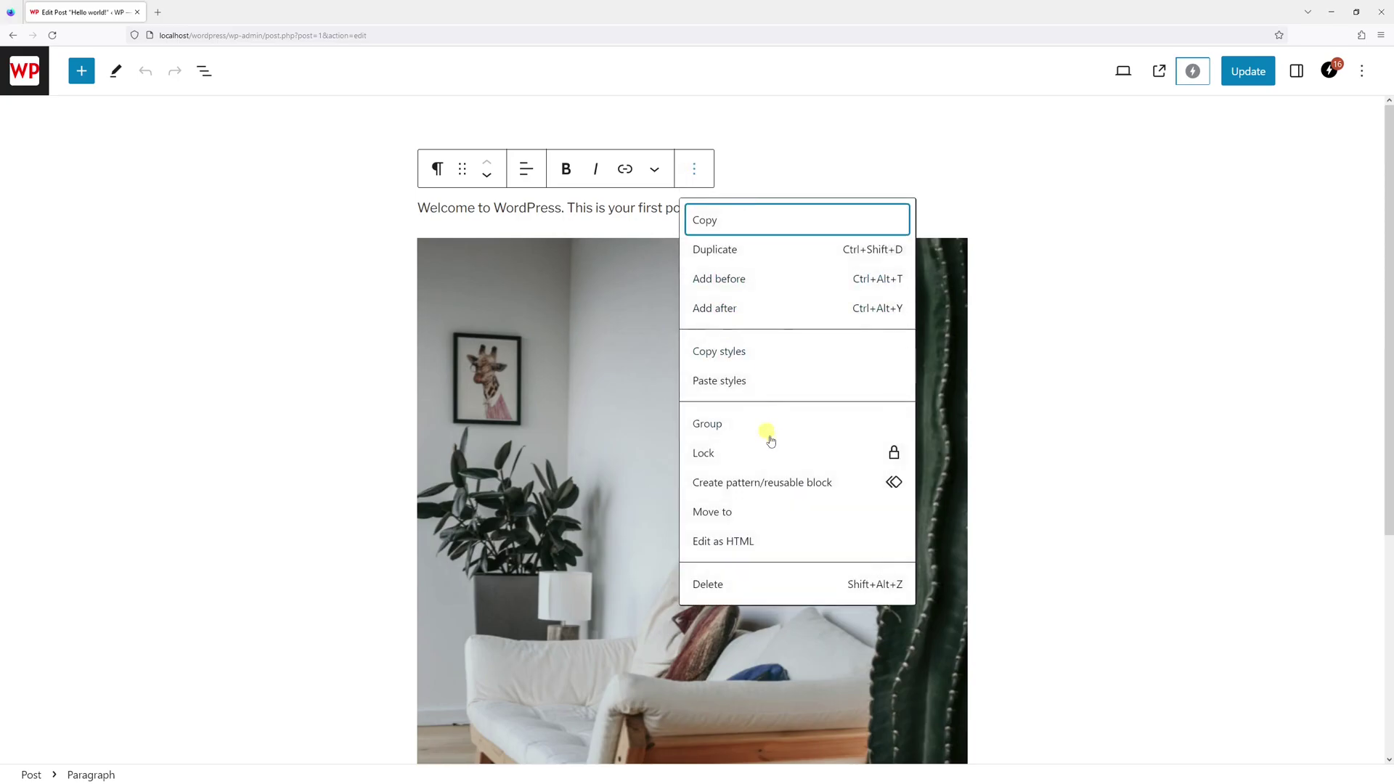
pyautogui.click(716, 538)
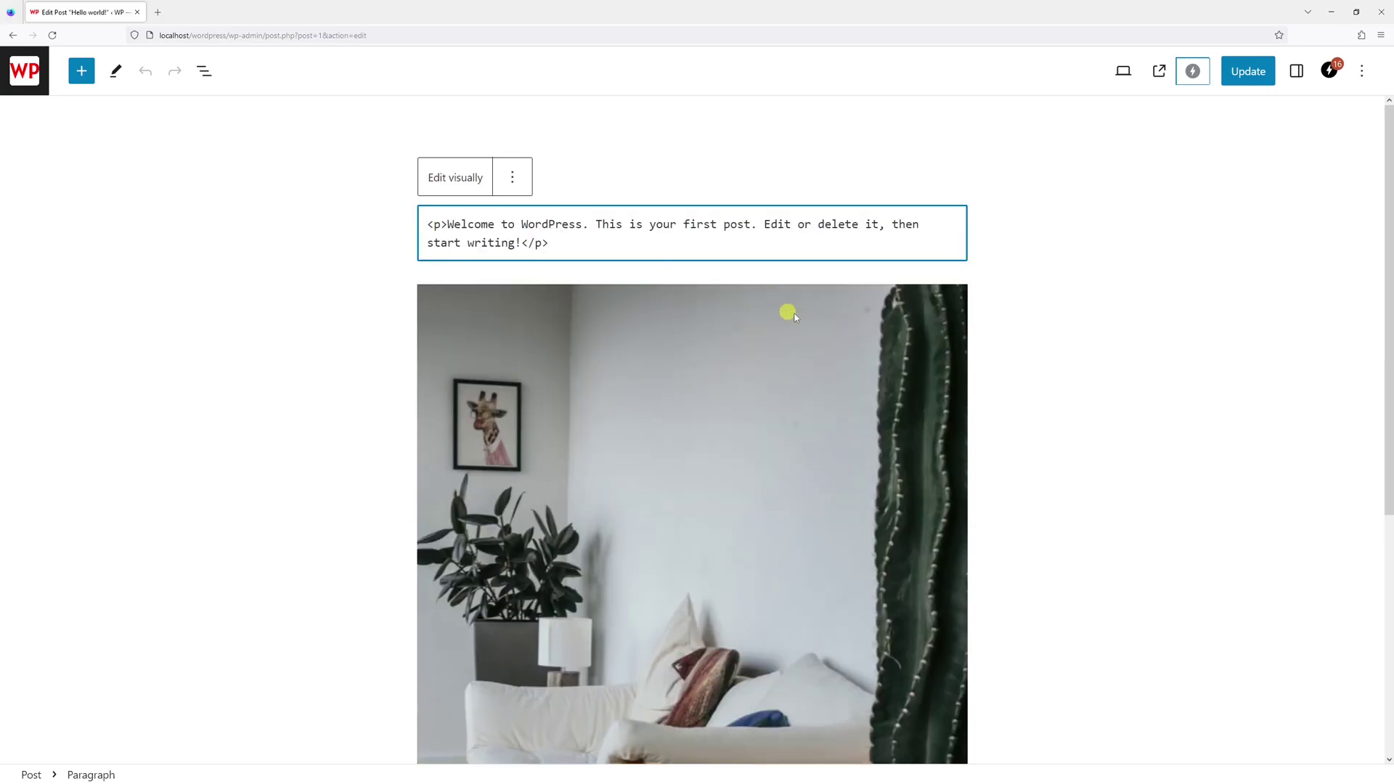
pyautogui.click(1245, 71)
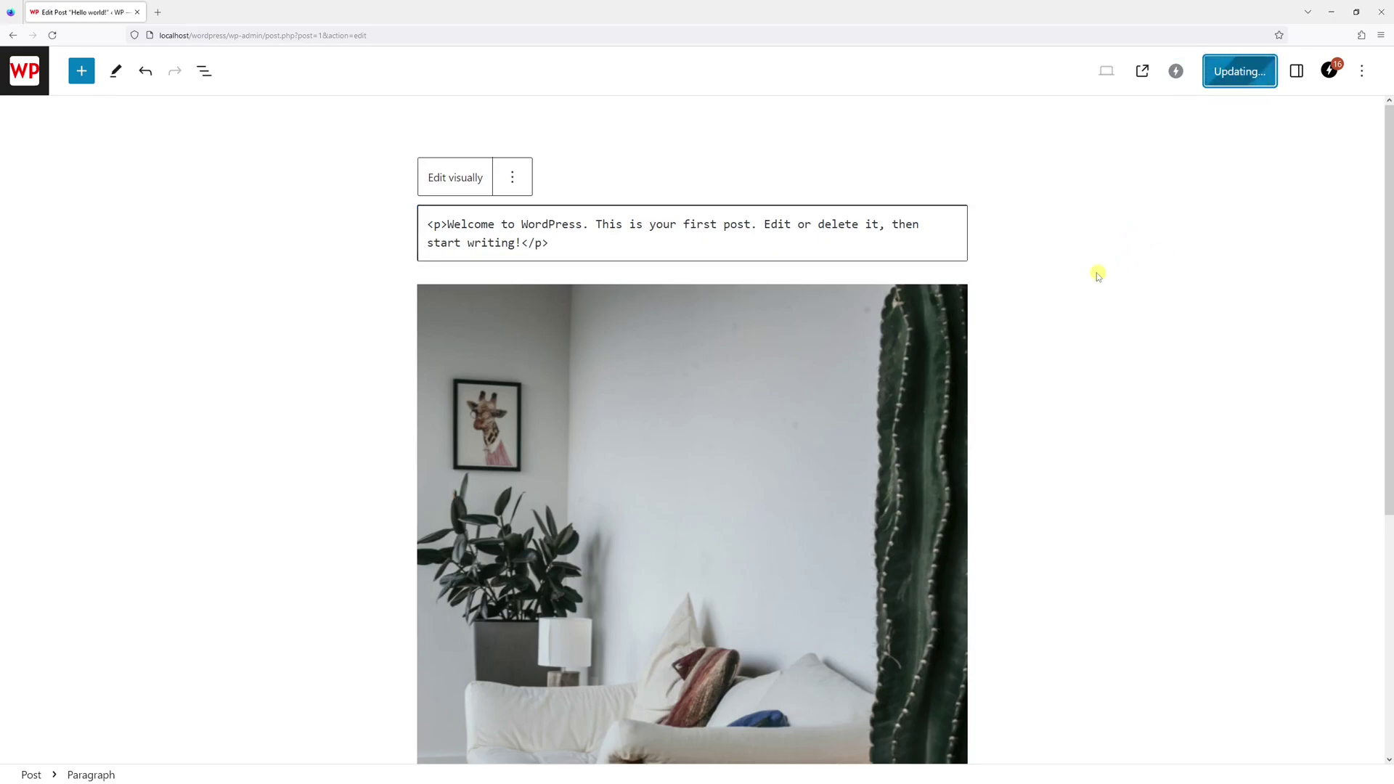
pyautogui.hotkey('ctrl', 'a')
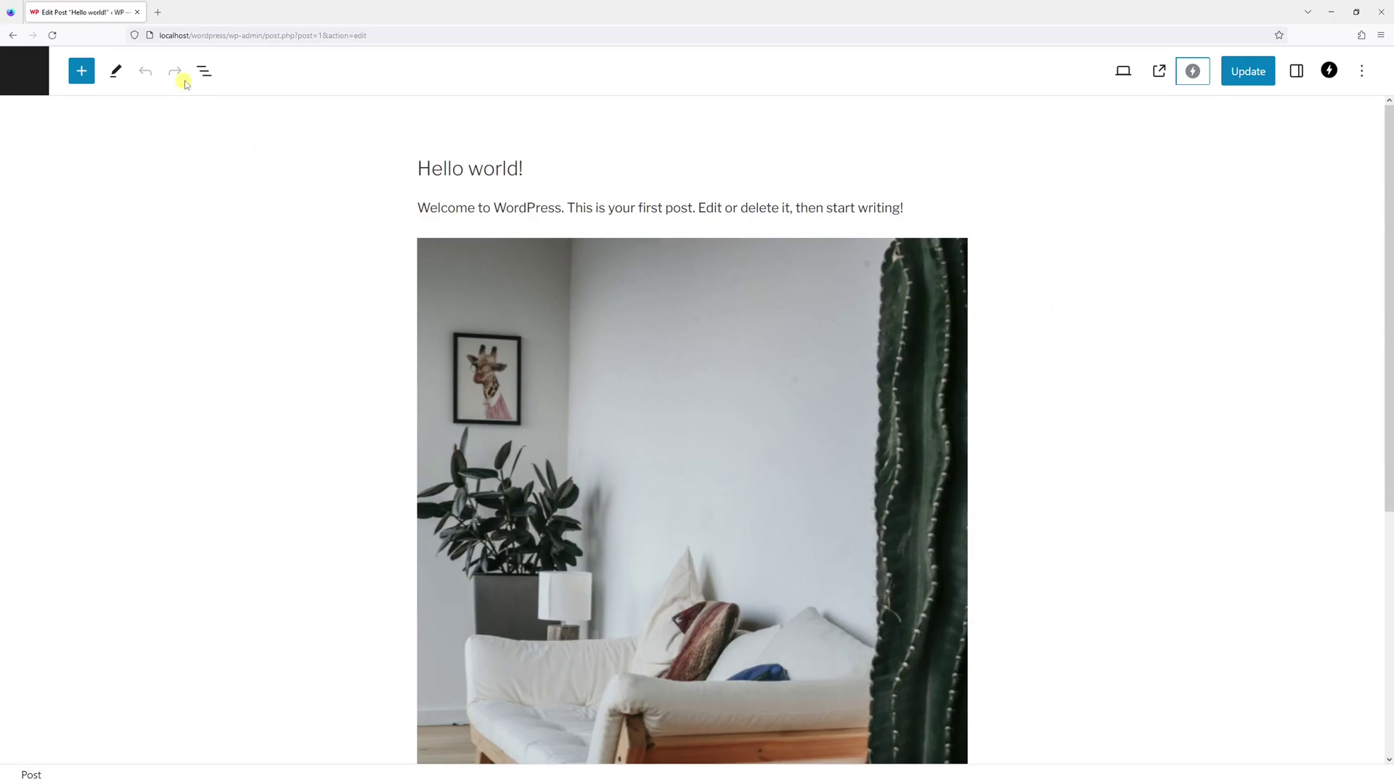
# Open Posts in a second tab and show All Users: admin, john and nick
pyautogui.click(72, 76)
pyautogui.middleClick(40, 79)
pyautogui.click(185, 13)
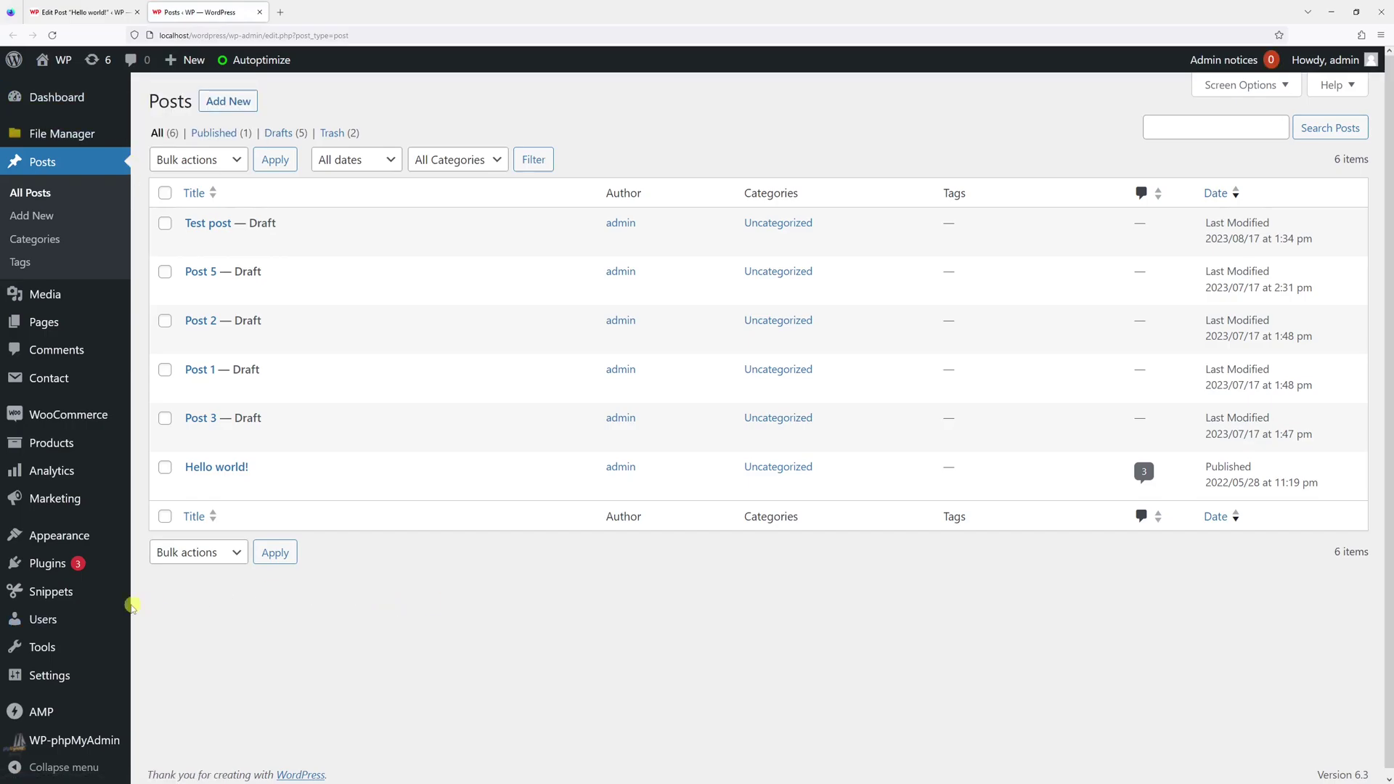
pyautogui.moveTo(43, 619)
pyautogui.click(151, 624)
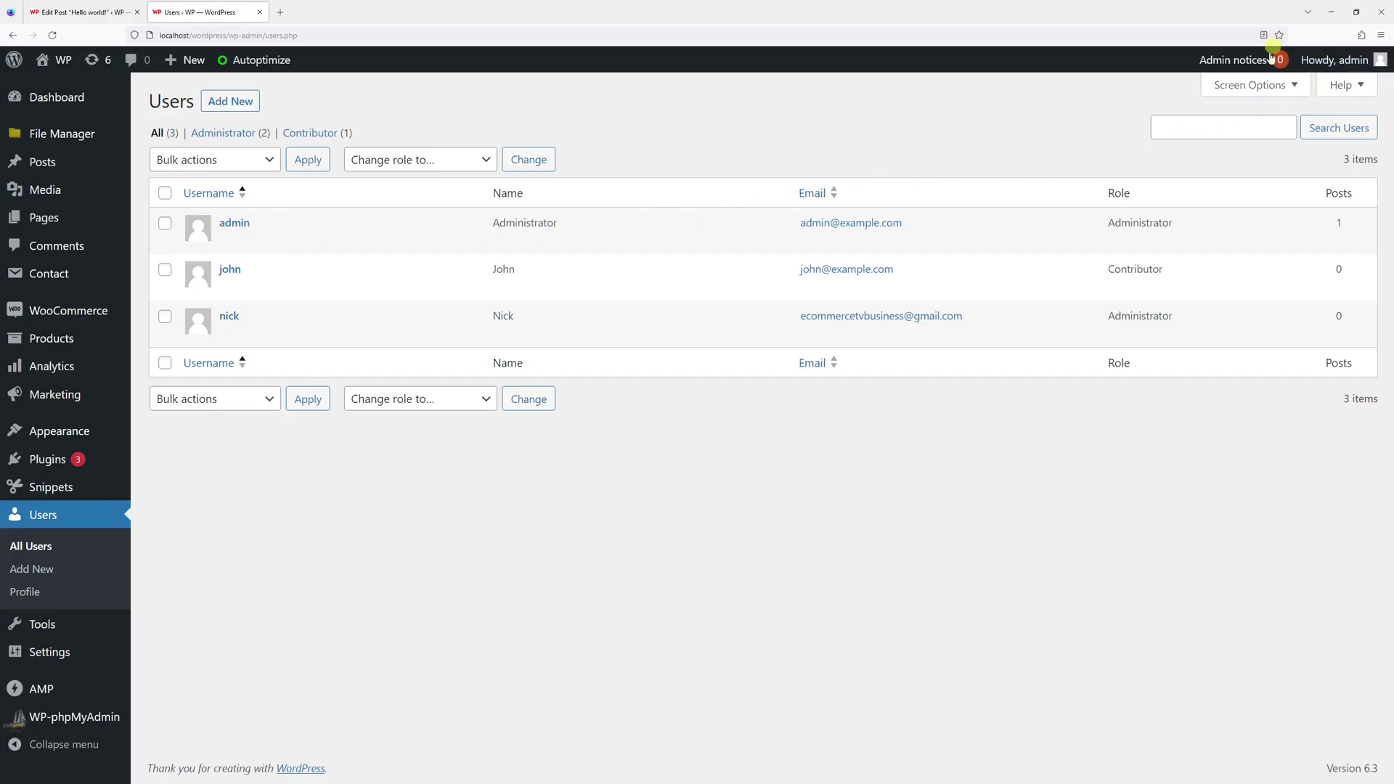
# Tick 'Disable the visual editor when writing' on admin's profile and update it
pyautogui.moveTo(234, 230)
pyautogui.click(233, 241)
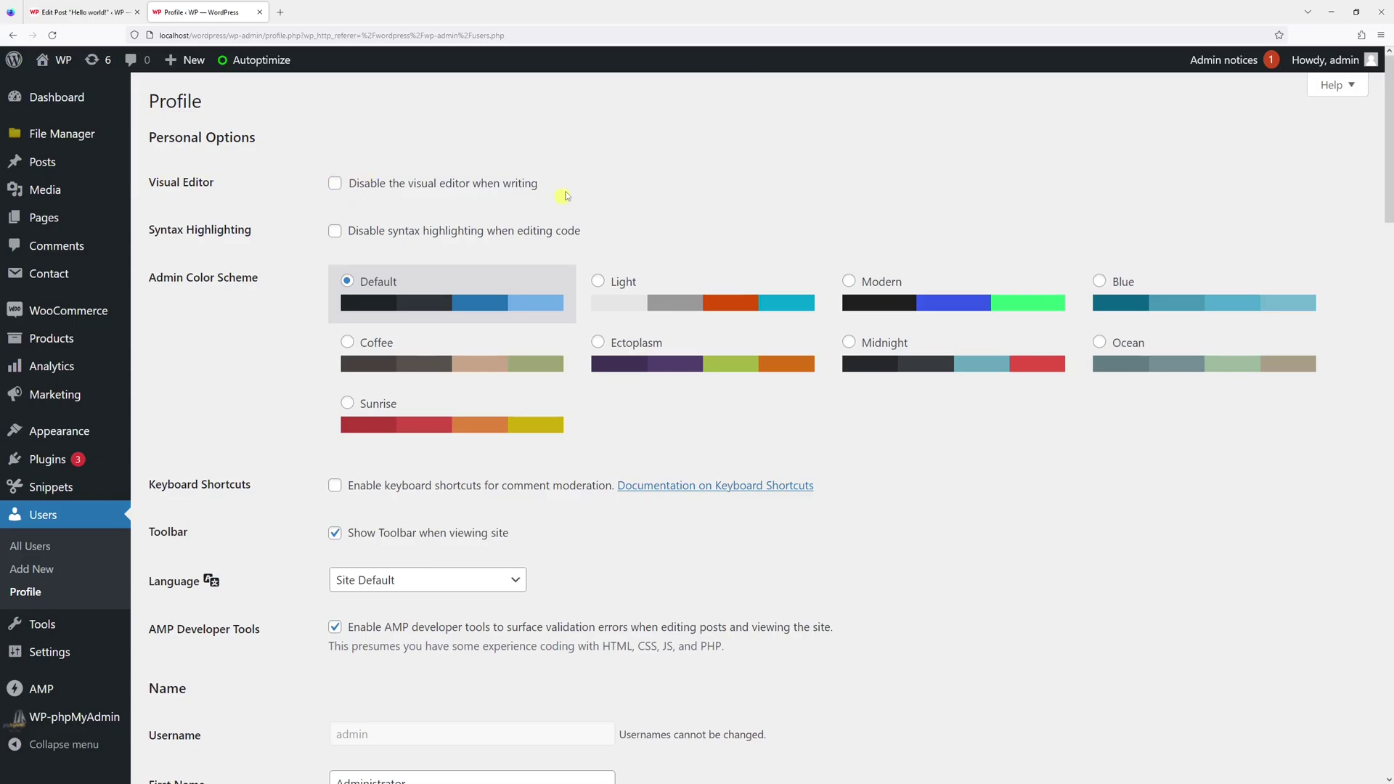
pyautogui.click(336, 185)
pyautogui.scroll(-5, 606, 176)
pyautogui.scroll(-5, 560, 414)
pyautogui.scroll(-9, 509, 513)
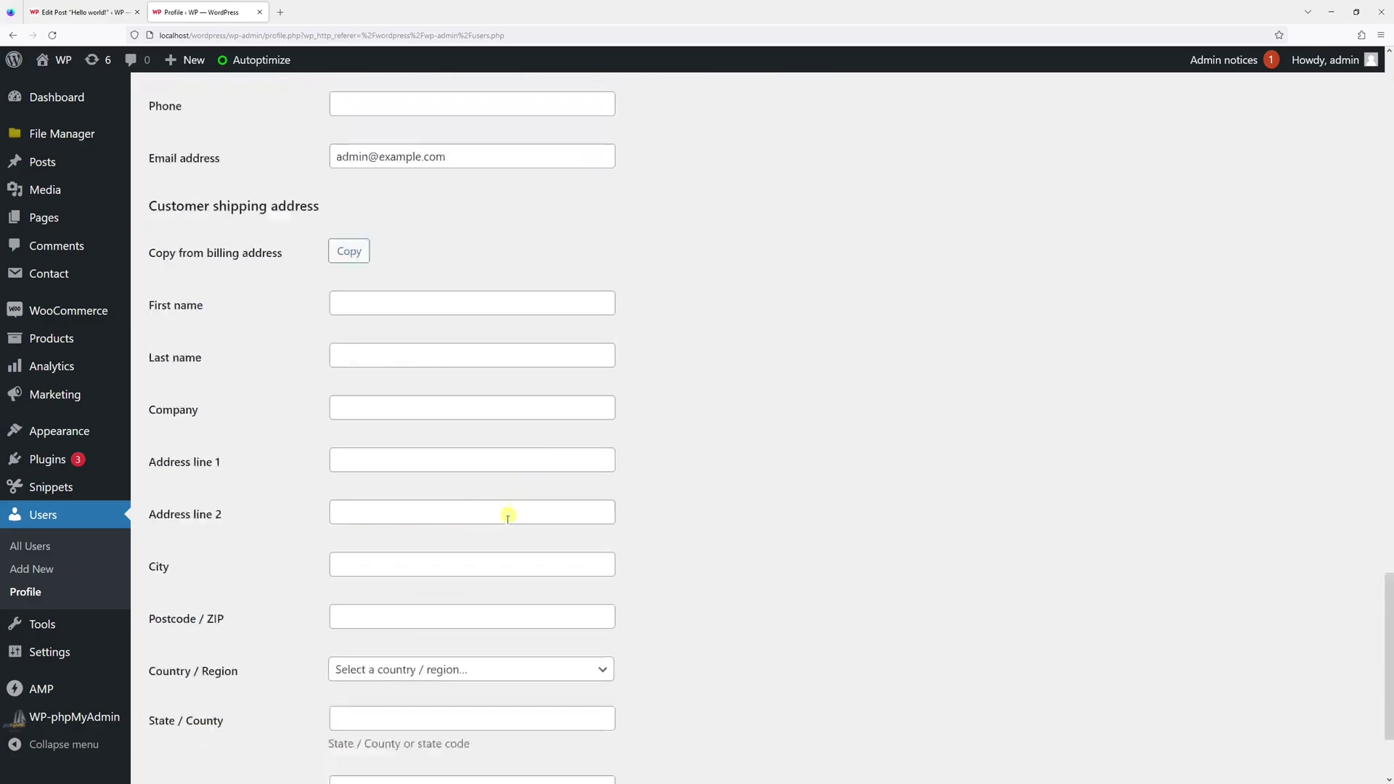
pyautogui.scroll(-5, 509, 513)
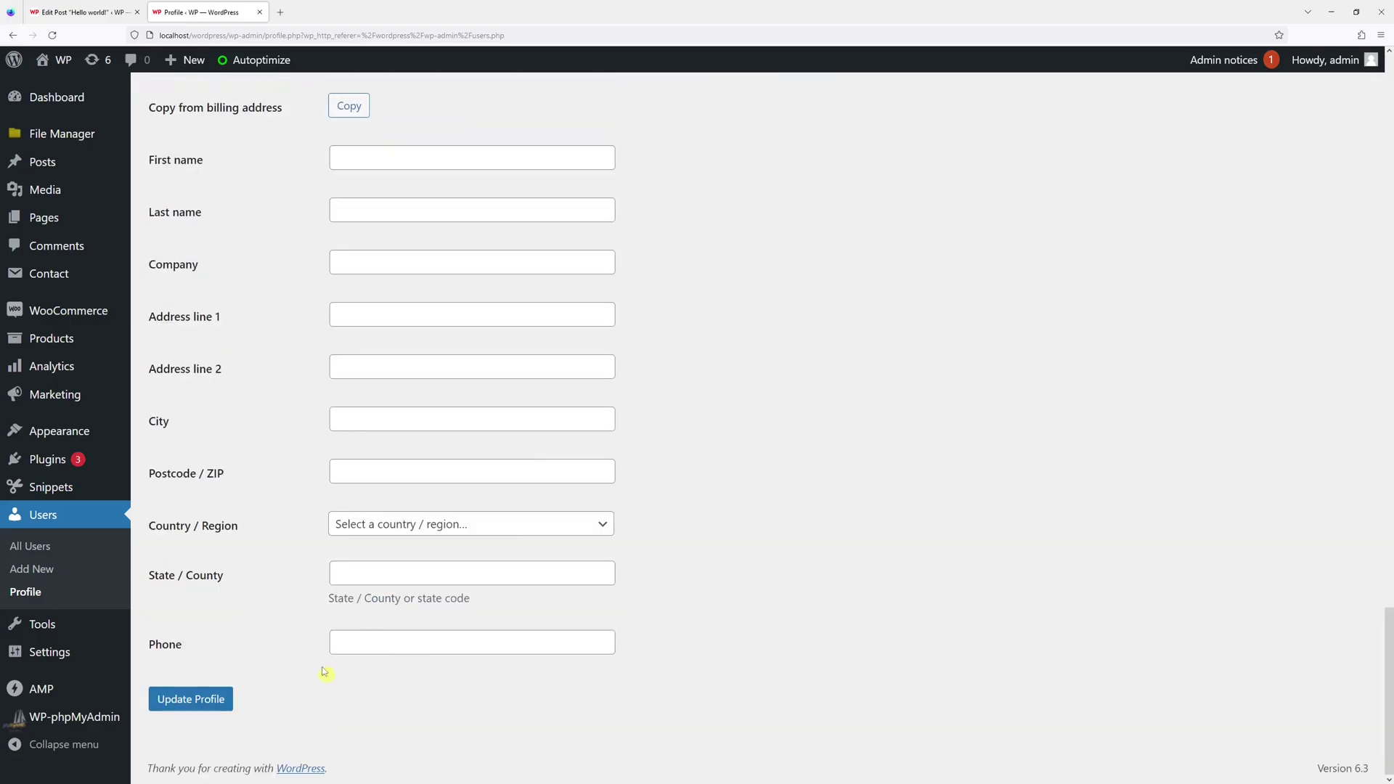
pyautogui.click(207, 702)
# Open Hello world! from All Posts to view its content as HTML
pyautogui.moveTo(43, 162)
pyautogui.click(183, 162)
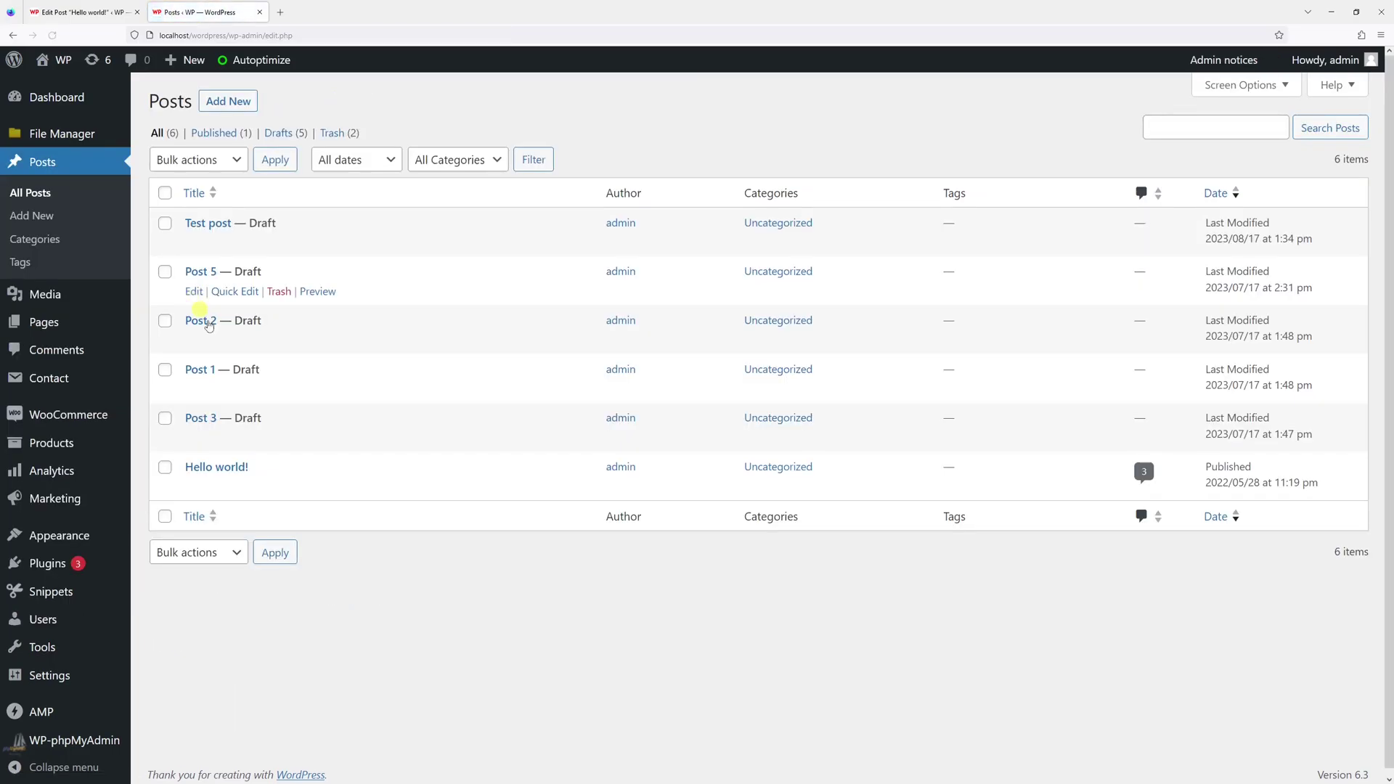
pyautogui.click(192, 487)
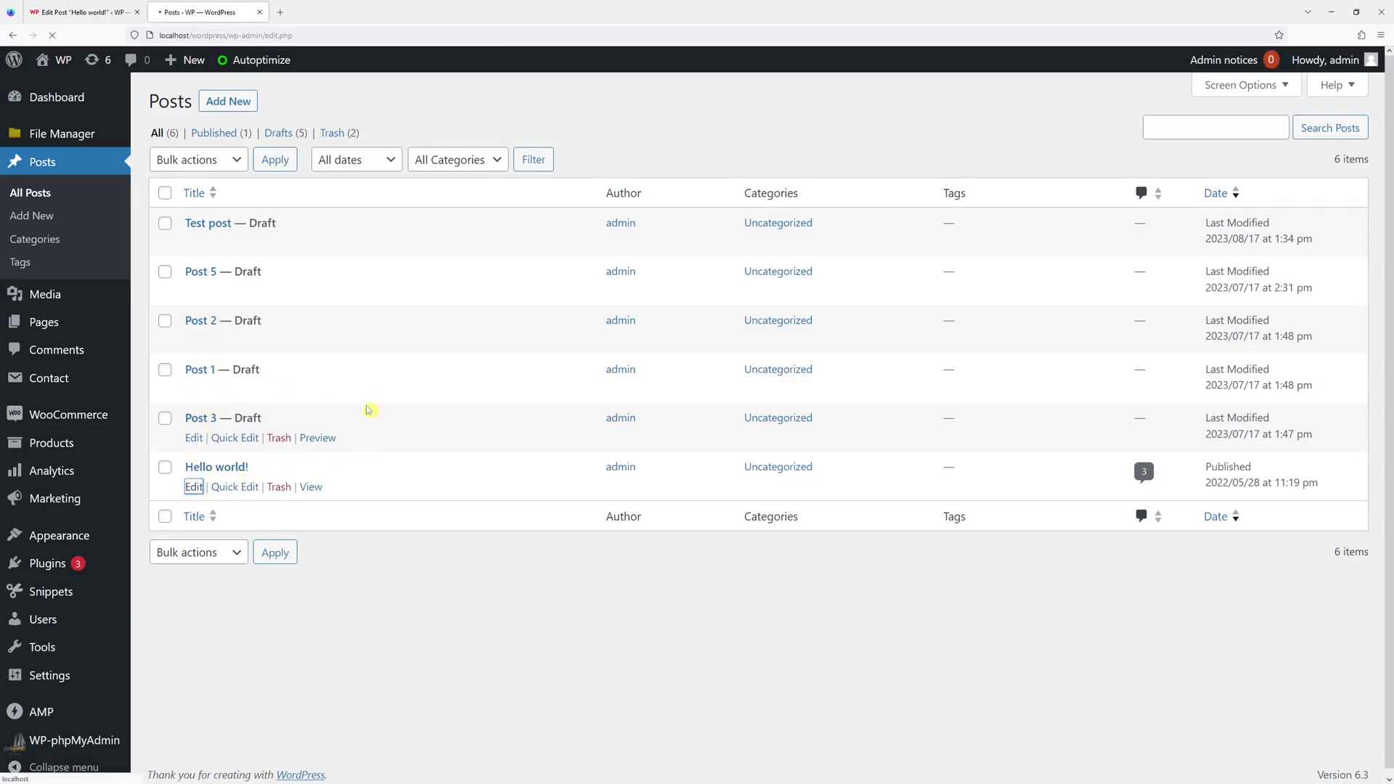